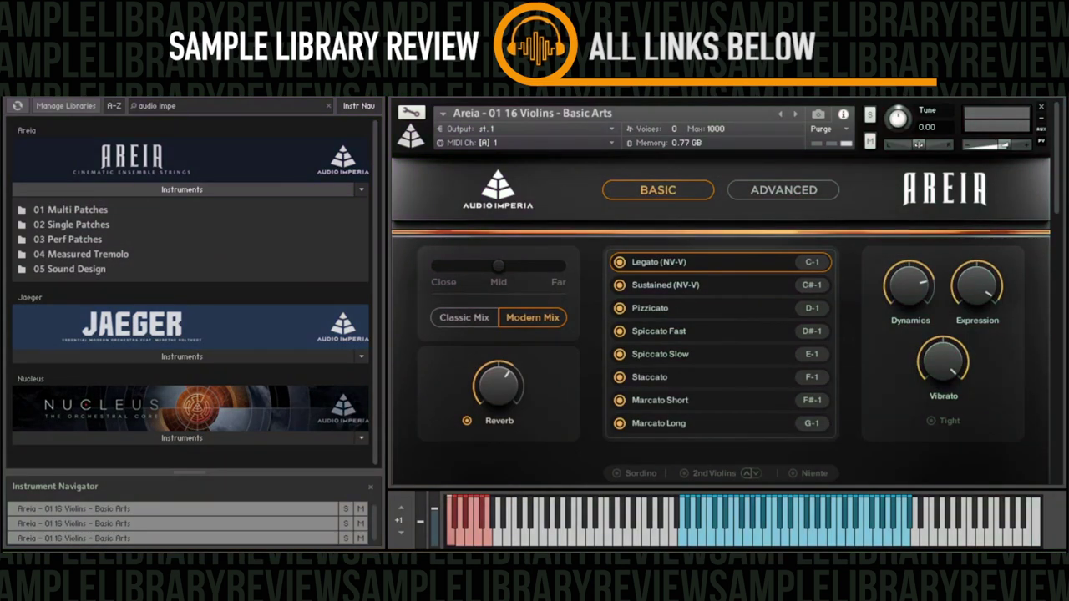
- Open the 01 Multi Patches folder and switch the 16 Violins articulation through Sustained (NV-V), Pizzicato and Spiccato Fast, then return to Sustained
click(70, 210)
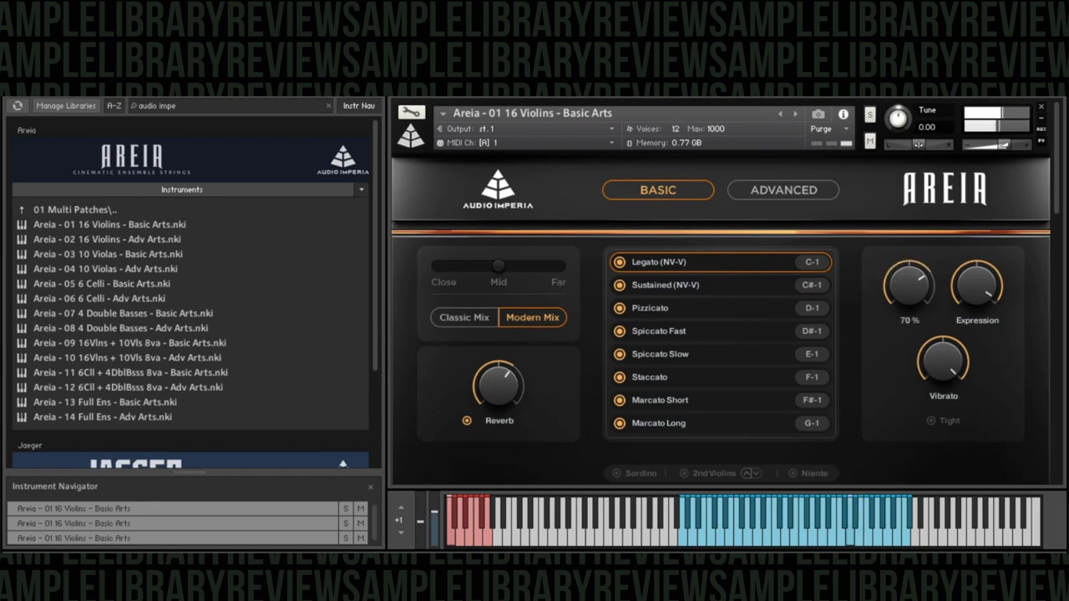
click(666, 285)
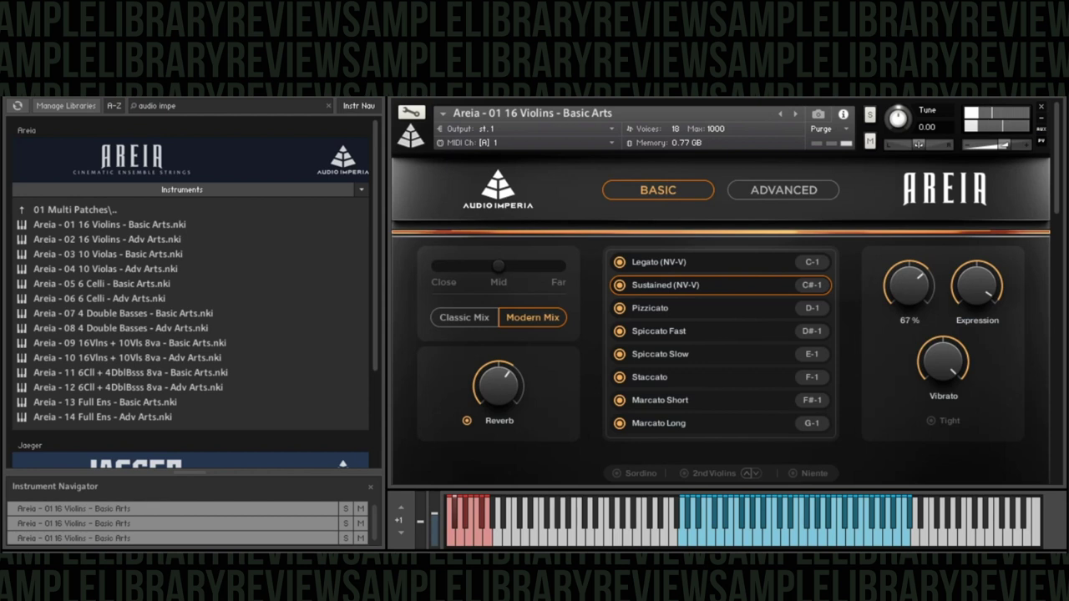
click(650, 307)
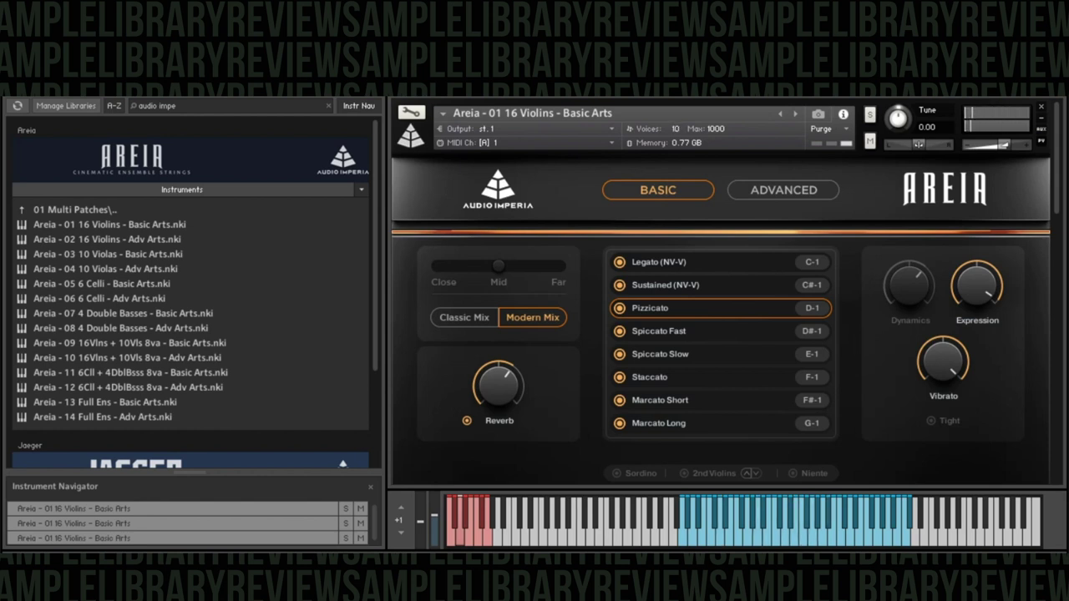
click(659, 331)
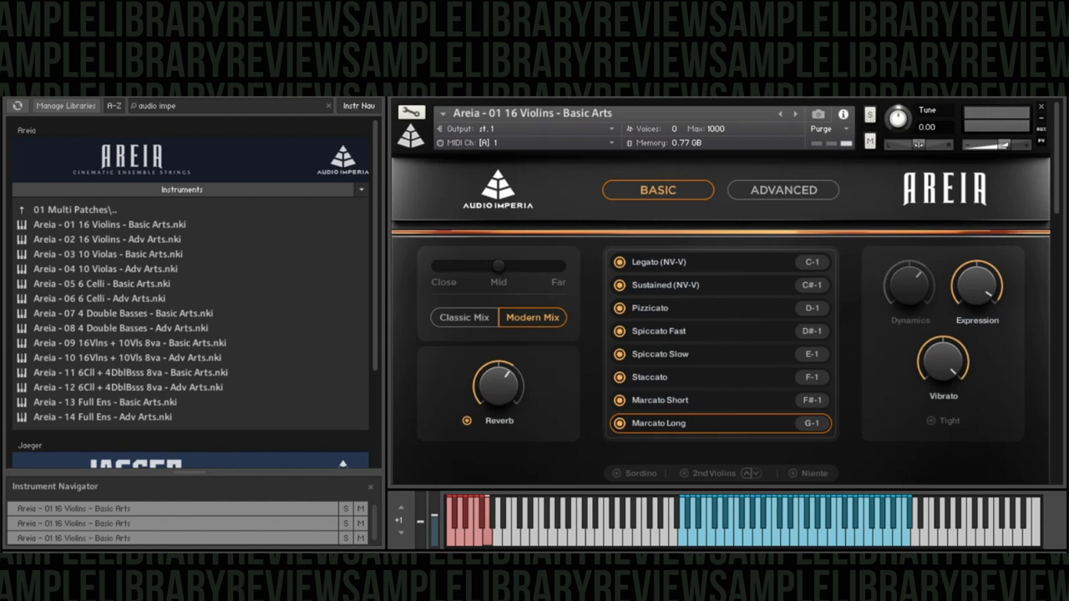
click(666, 284)
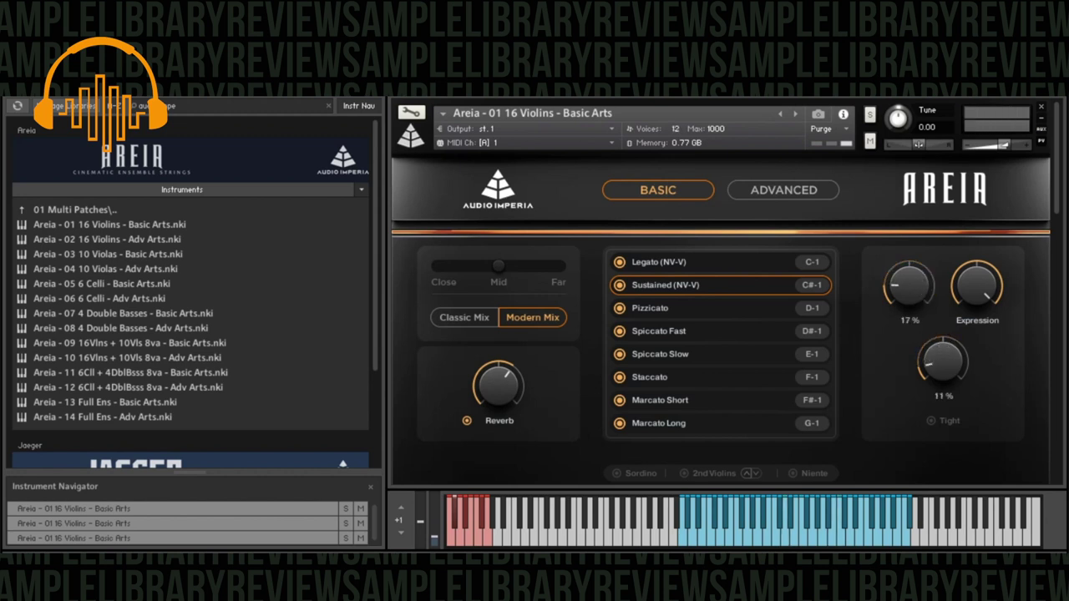
- Remove the CC# 11 automation from the 16 Violins Vibrato knob and open the Dynamics knob's MIDI automation options
right_click(942, 367)
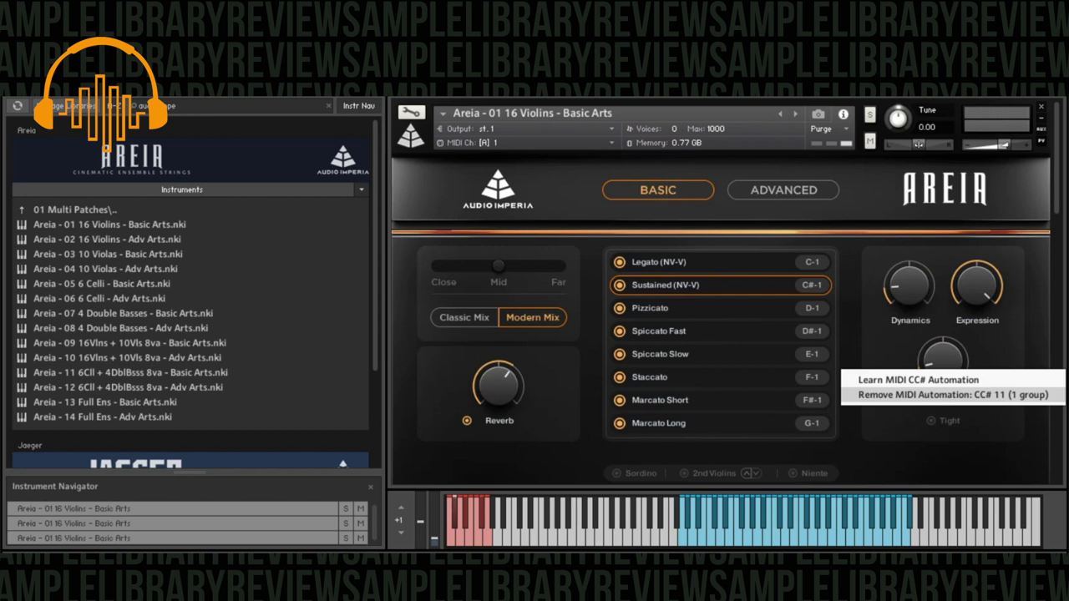
click(952, 394)
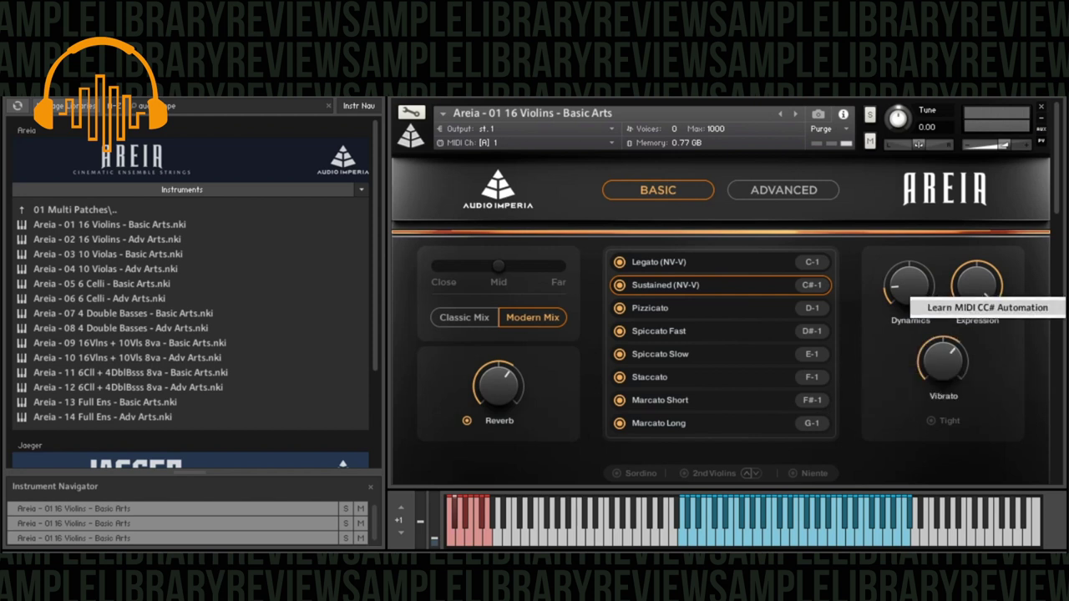
right_click(900, 286)
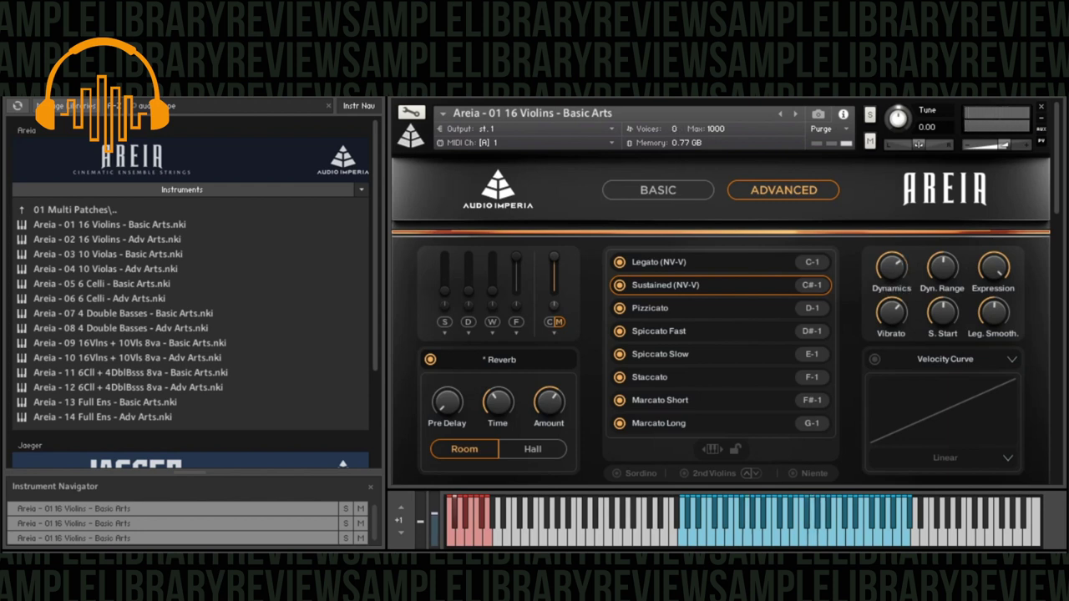
- Nudge the S. Start knob of the 16 Violins - Basic Arts patch slightly up
mouse_move(942, 315)
drag(942, 314, 942, 311)
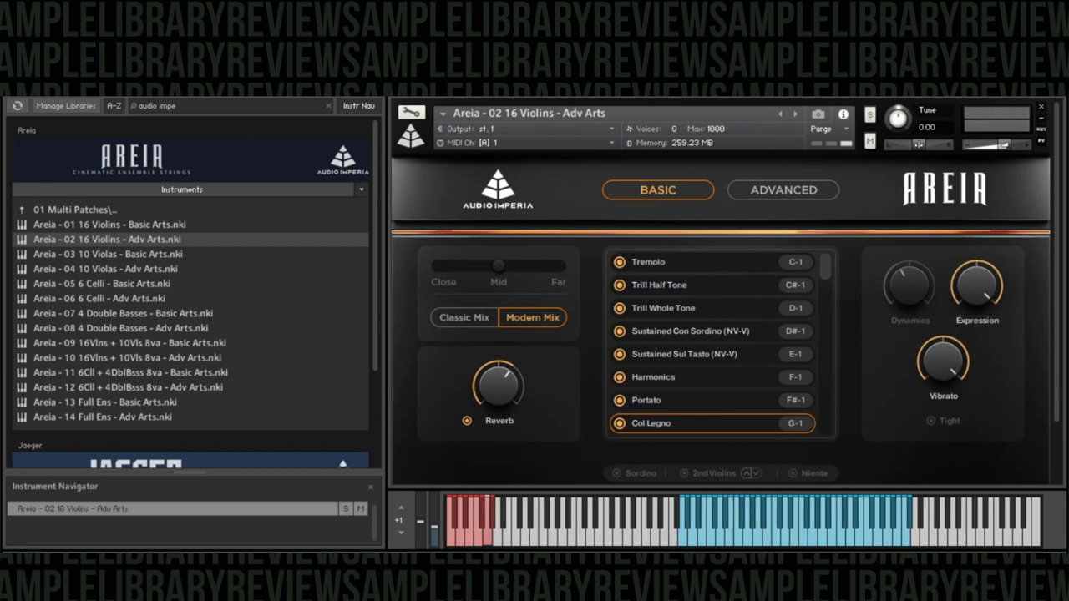
- Unload the Trill Half Tone, Sustained Sul Tasto (NV-V) and Portato articulations in the 16 Violins - Adv Arts patch
click(619, 285)
click(619, 354)
click(619, 400)
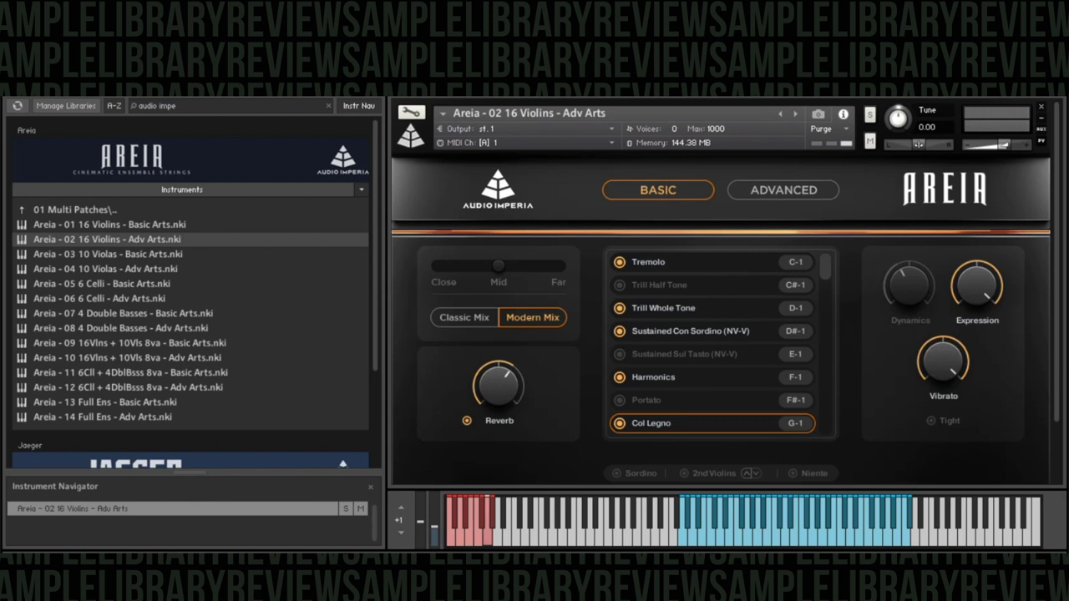
- Select the Bartok Pizzicato articulation of the 16 Violins - Adv Arts patch, then switch to Trill Whole Tone
scroll(725, 292, down, 1)
scroll(718, 327, down, 1)
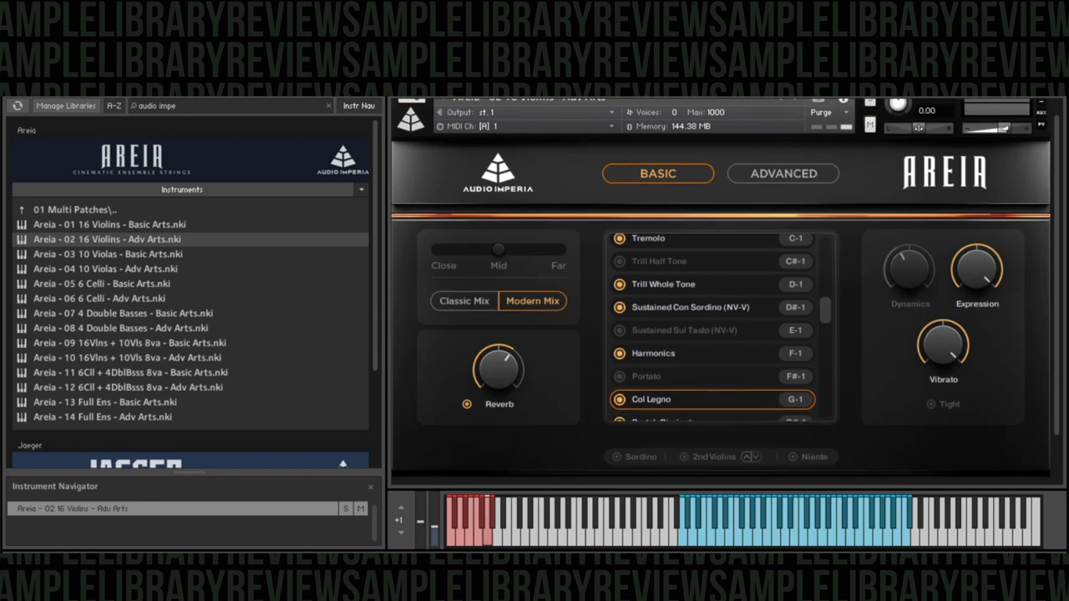
click(664, 406)
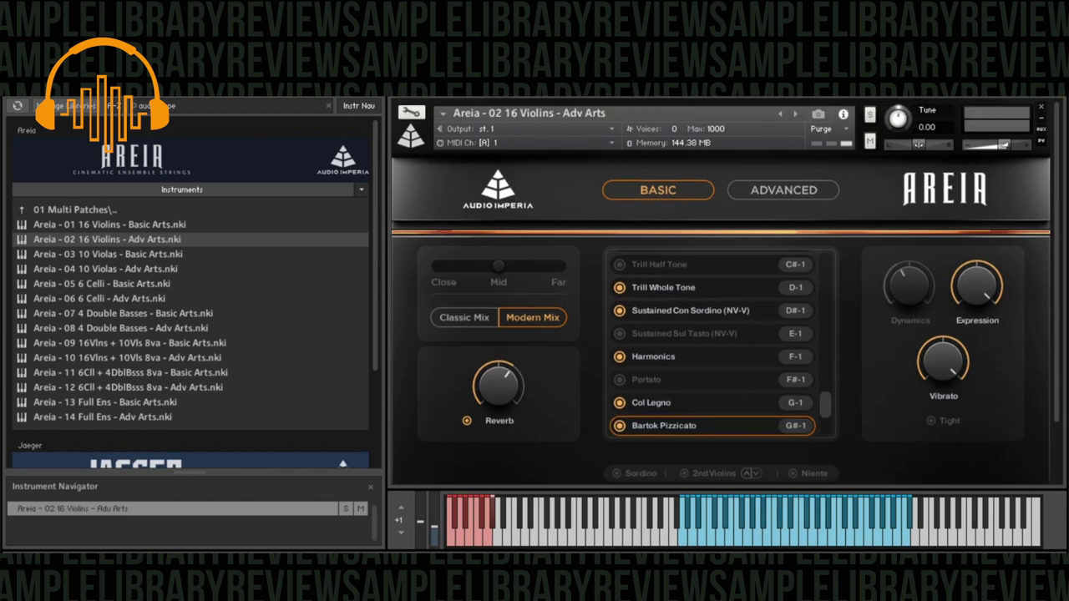
click(664, 288)
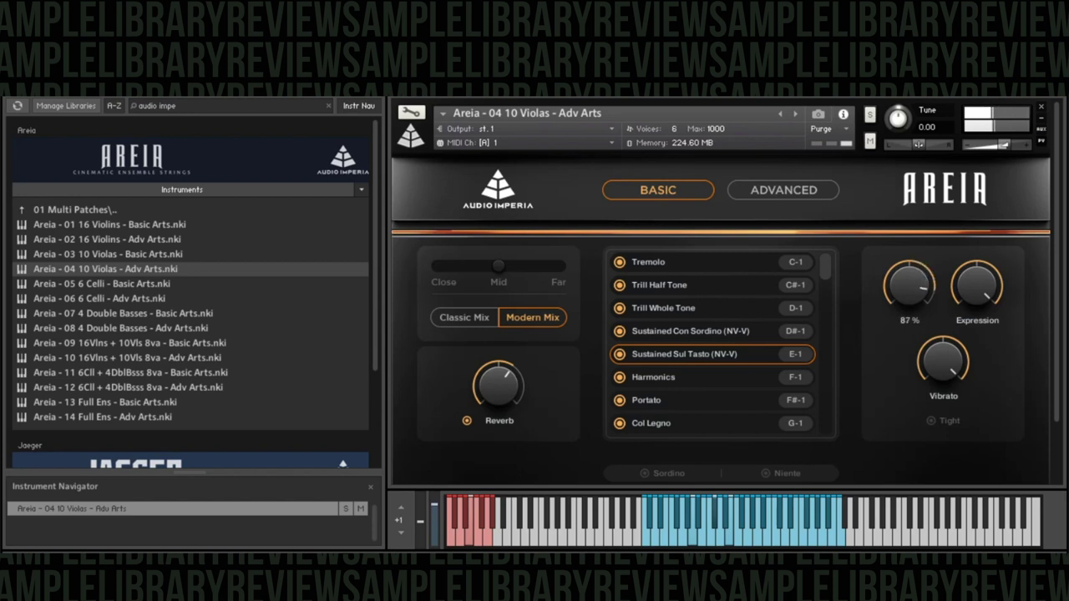
- Load the Areia - 07 4 Double Basses - Basic Arts patch and select its Spiccato Slow articulation
scroll(721, 292, down, 2)
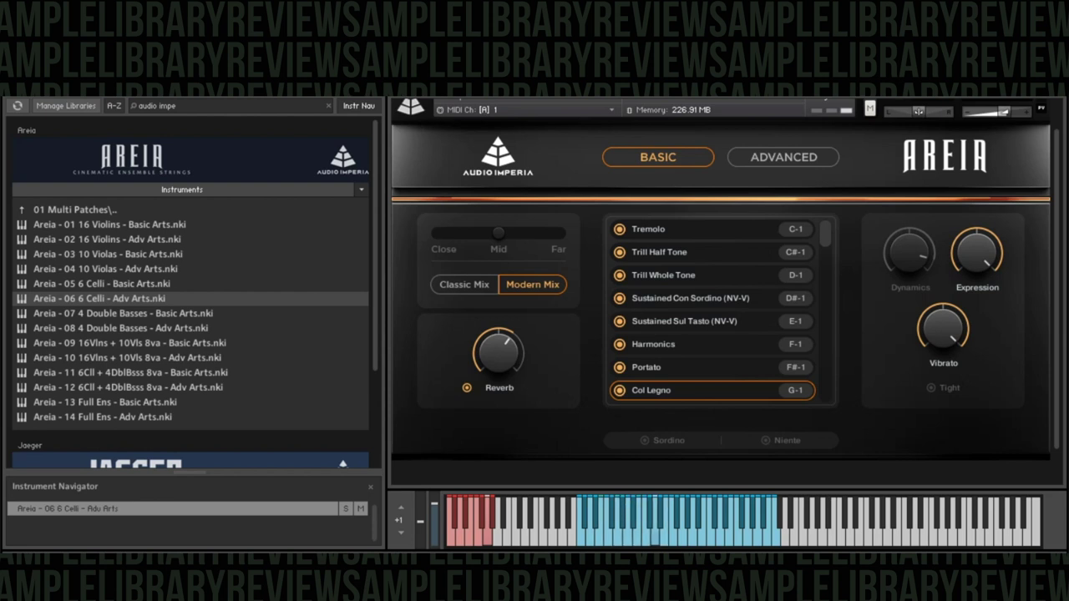
double_click(123, 313)
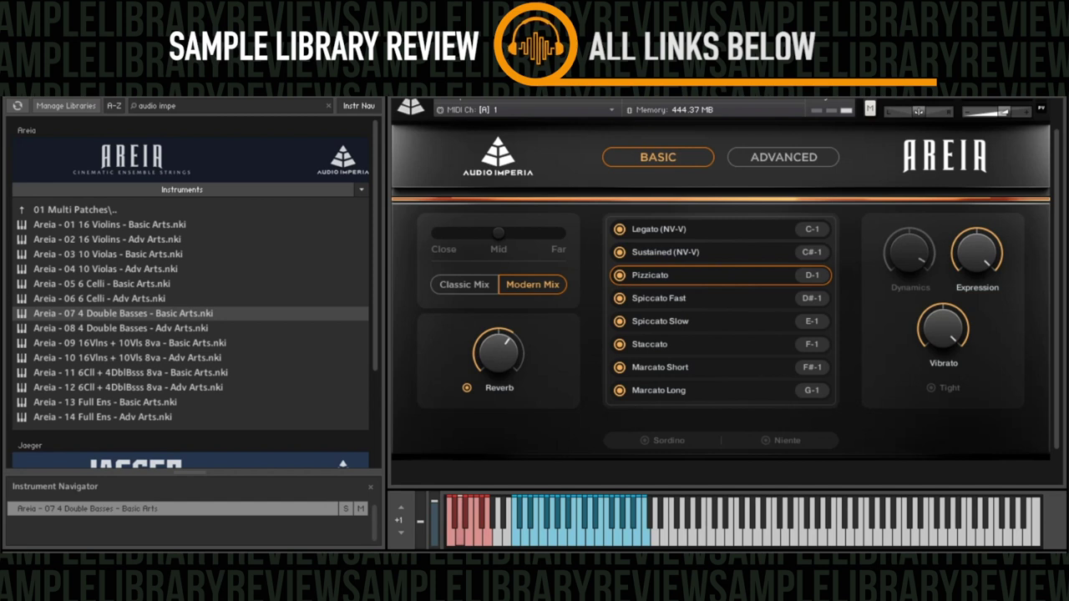
click(721, 320)
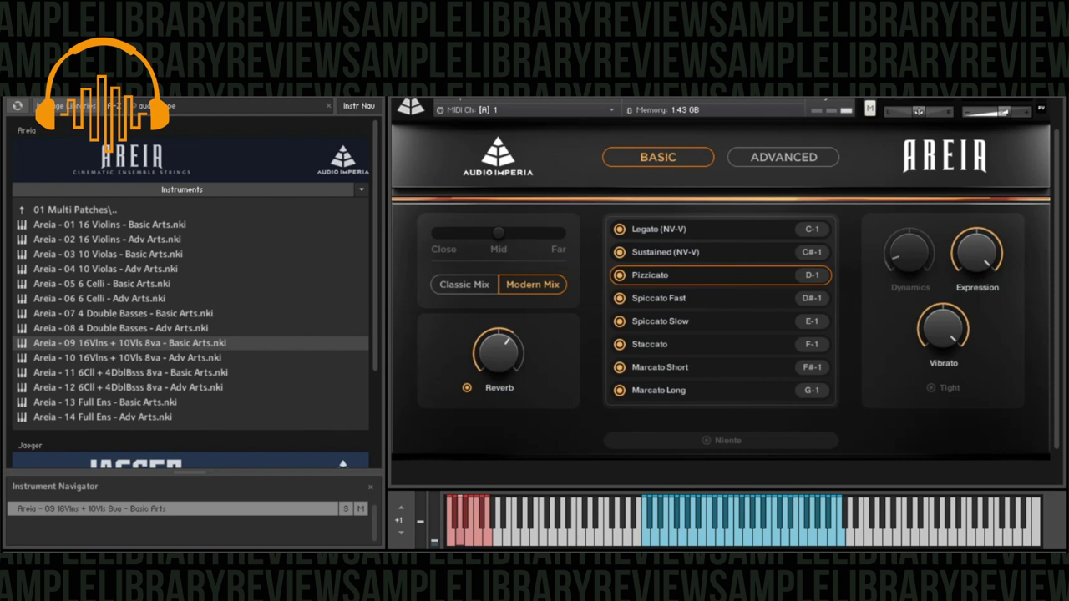
- Replace the loaded instrument with the Areia - 11 6Cll + 4DblBsss 8va - Basic Arts patch
click(129, 372)
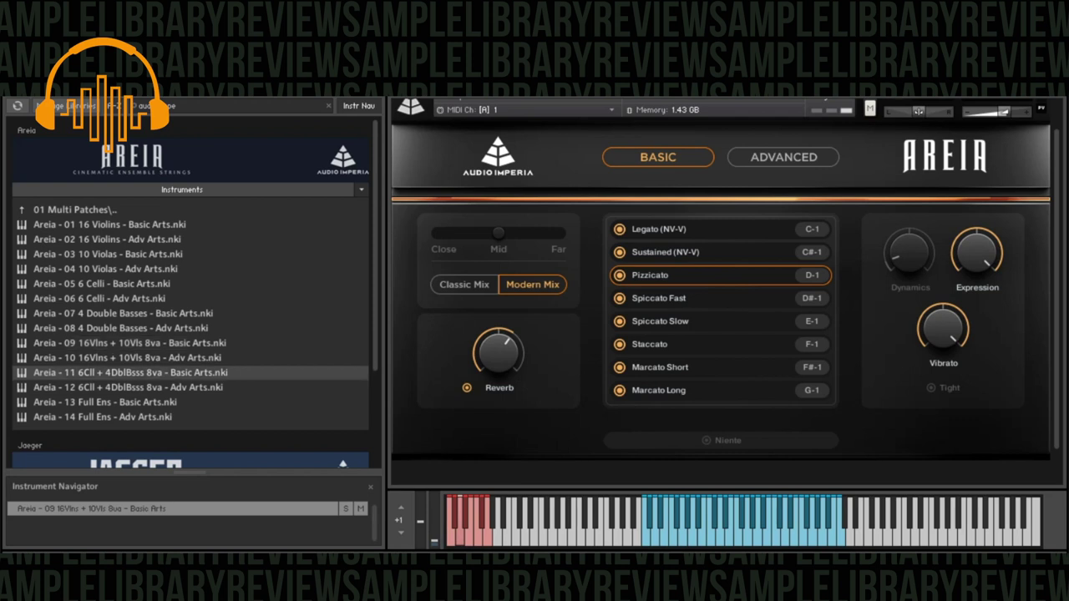
key(Return)
key(Return)
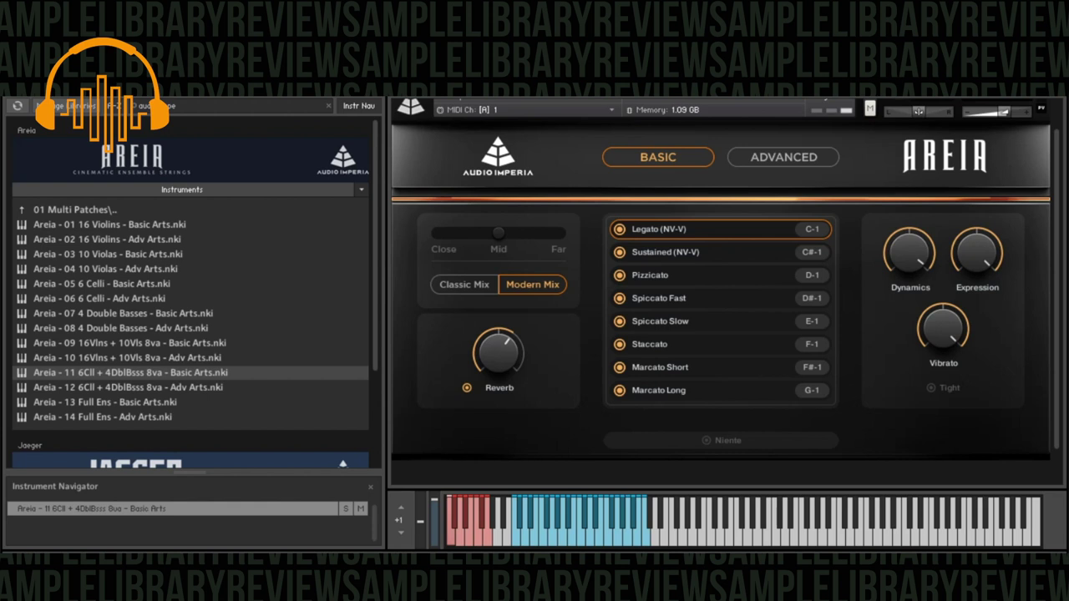
- Replace the loaded instrument with the Areia - 13 Full Ens - Basic Arts patch
click(106, 402)
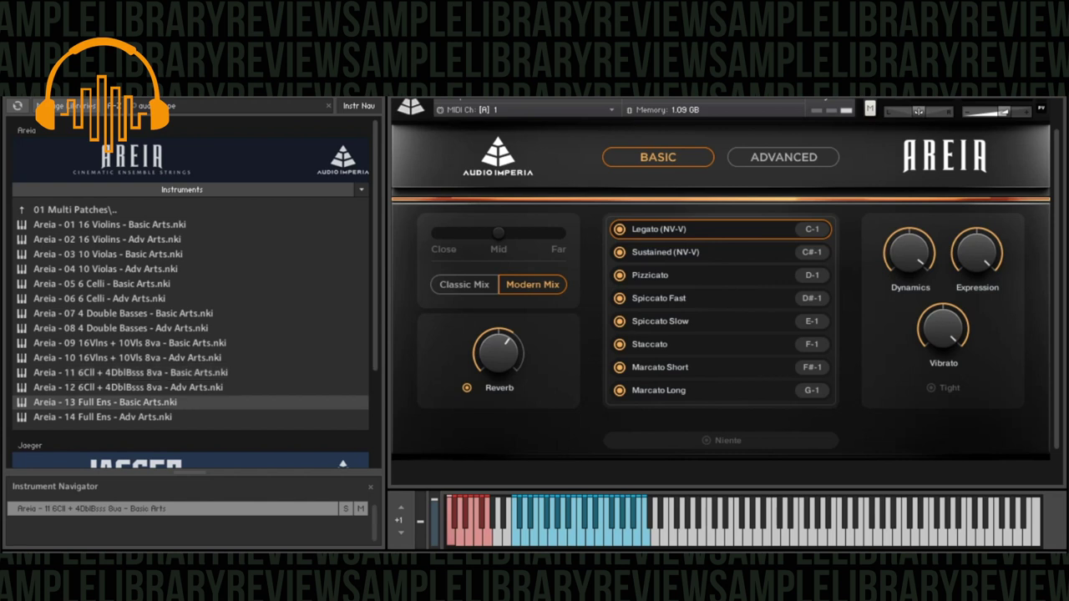
key(Left)
key(Return)
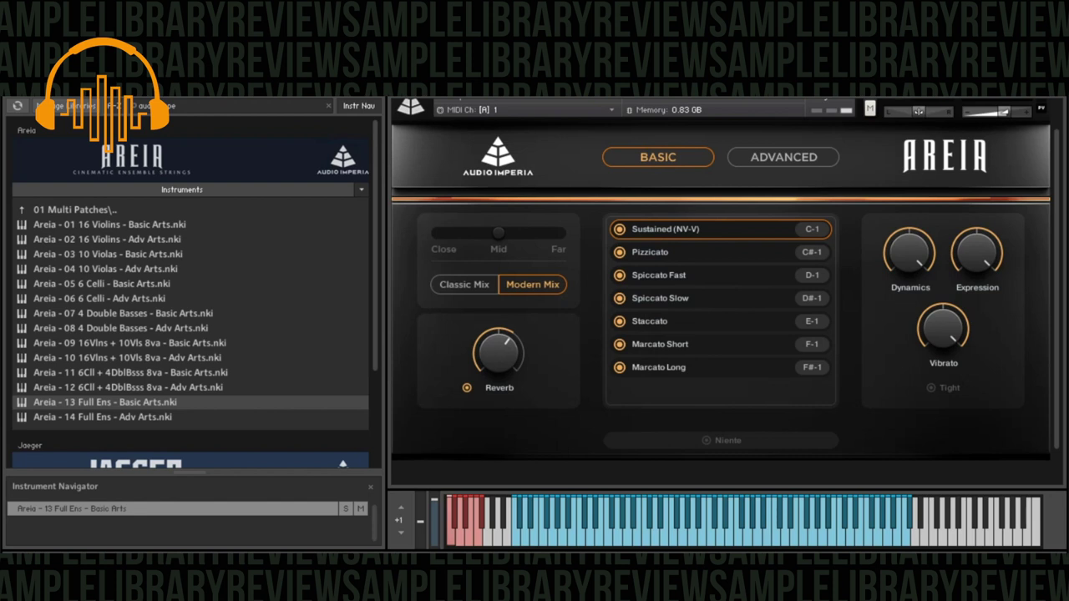
- Unload the Marcato Long, Marcato Short and Spiccato Slow articulations in the Full Ens - Basic Arts patch
click(619, 367)
click(619, 345)
click(619, 298)
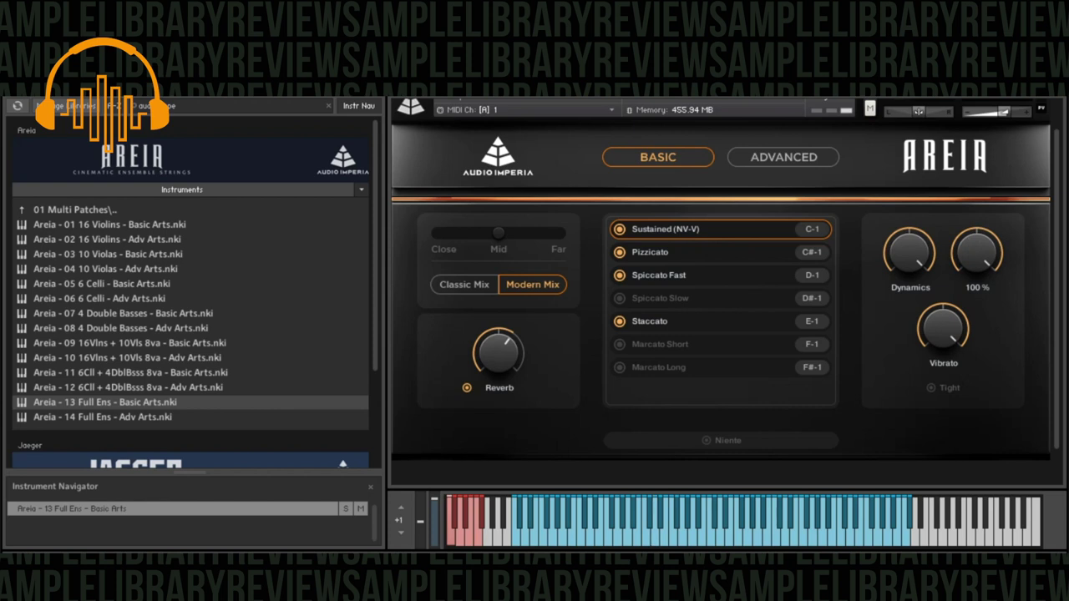
- Replace the Dynamics knob's CC# 1 automation with a newly learned MIDI controller and view the Expression knob's automation options
right_click(910, 258)
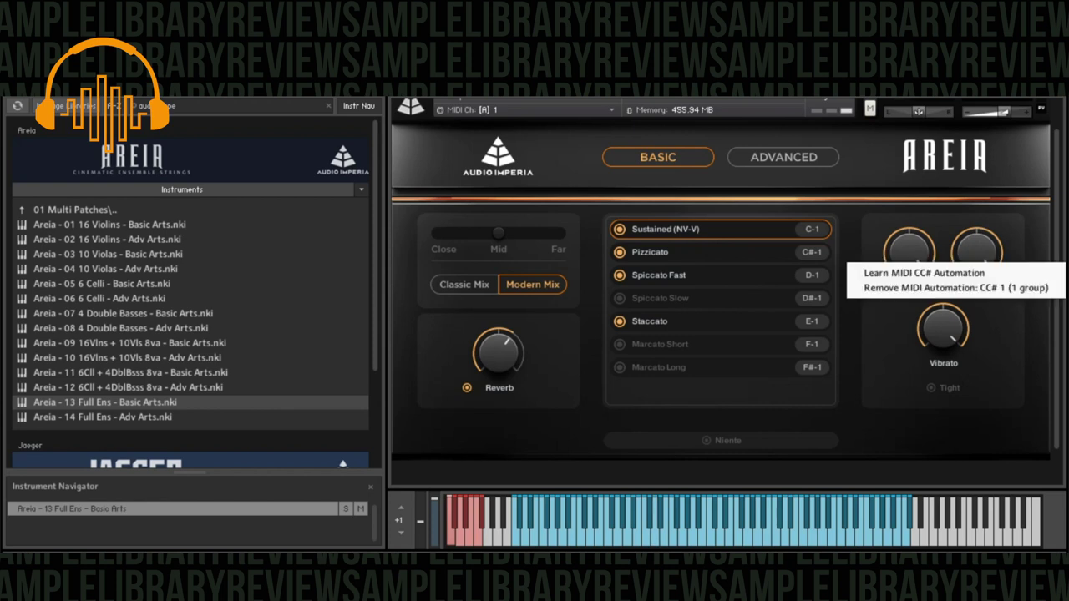
click(955, 289)
right_click(910, 265)
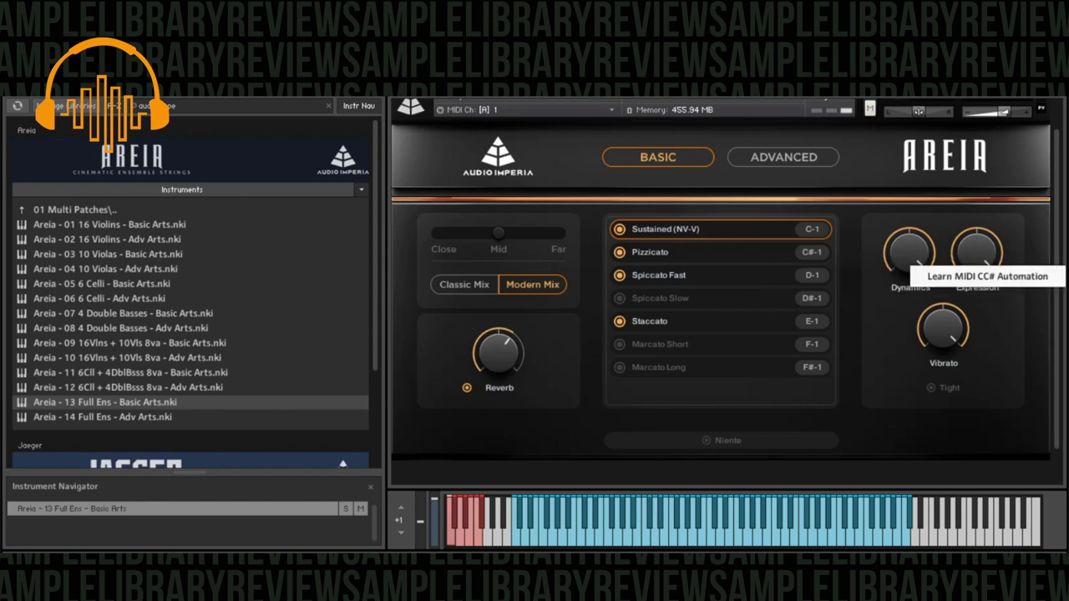
key(Escape)
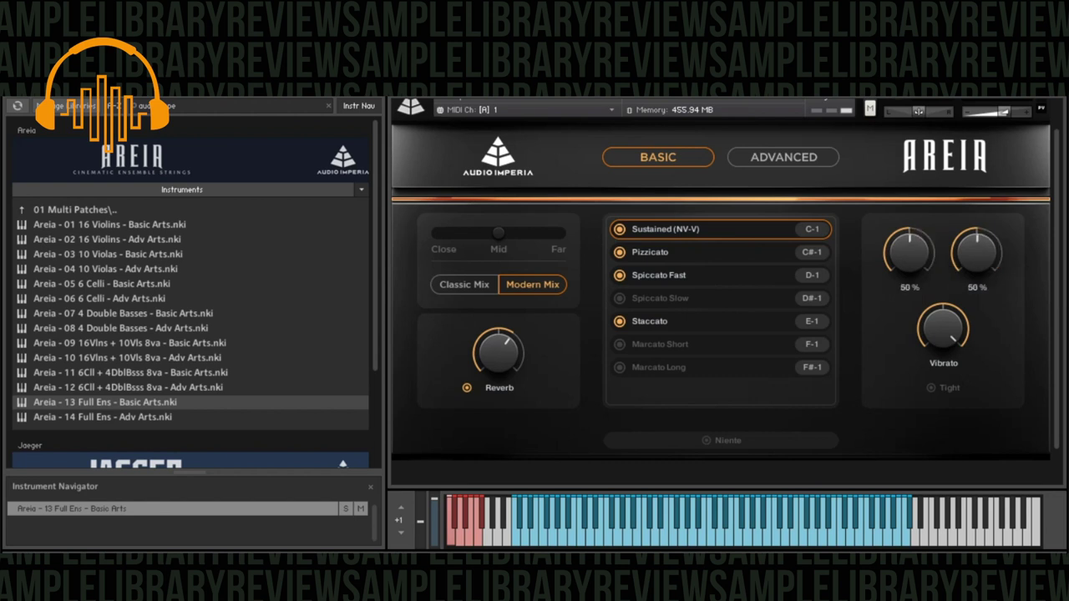
right_click(978, 266)
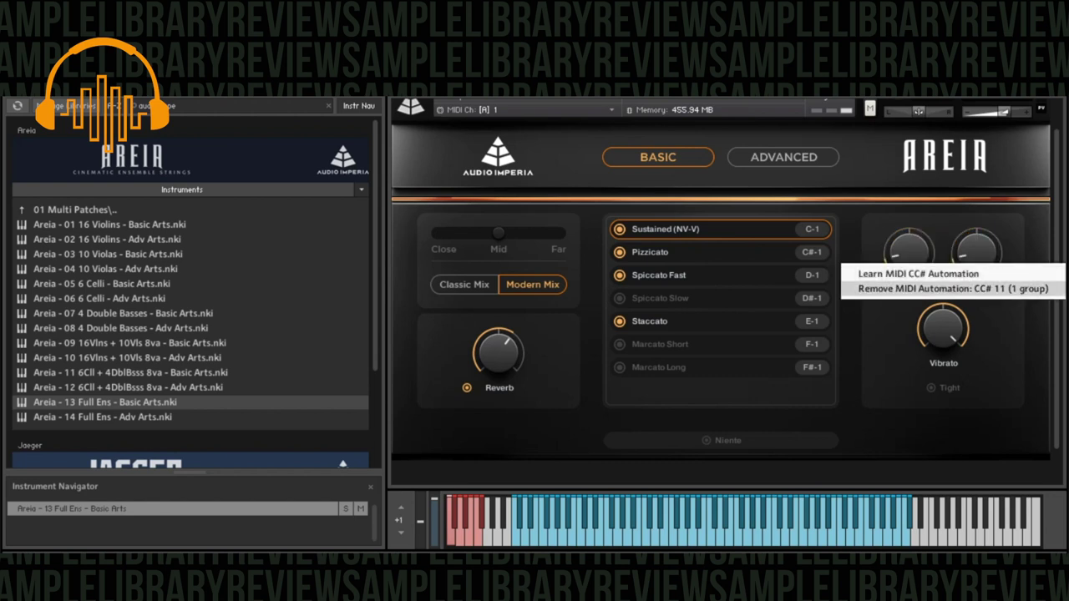
key(Escape)
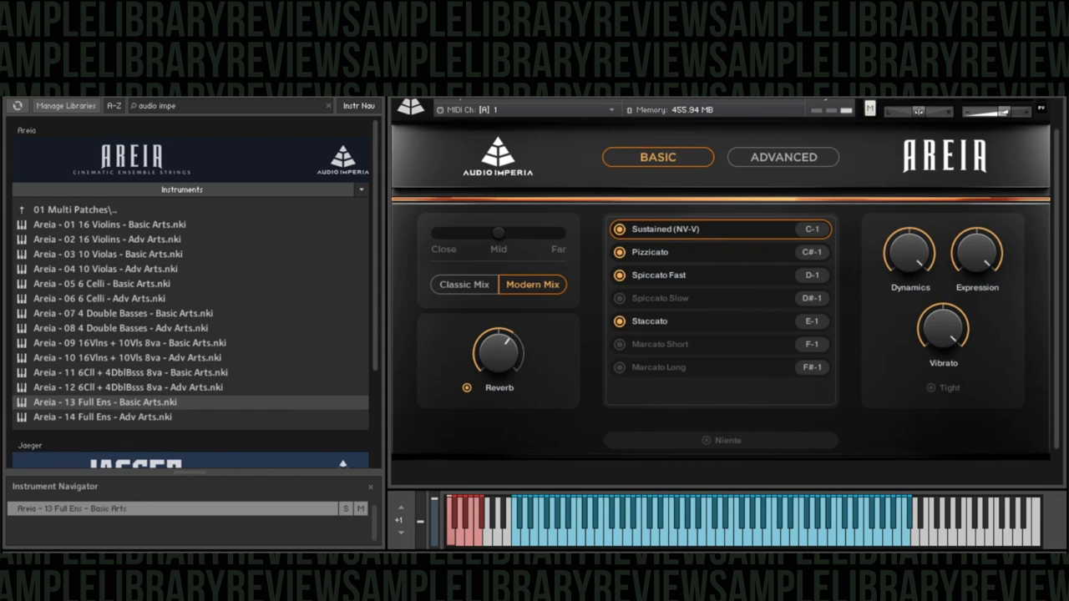
- Load the Areia - 14 Full Ens - Adv Arts patch and select its Sustained Sul Tasto (NV-V) articulation
click(103, 416)
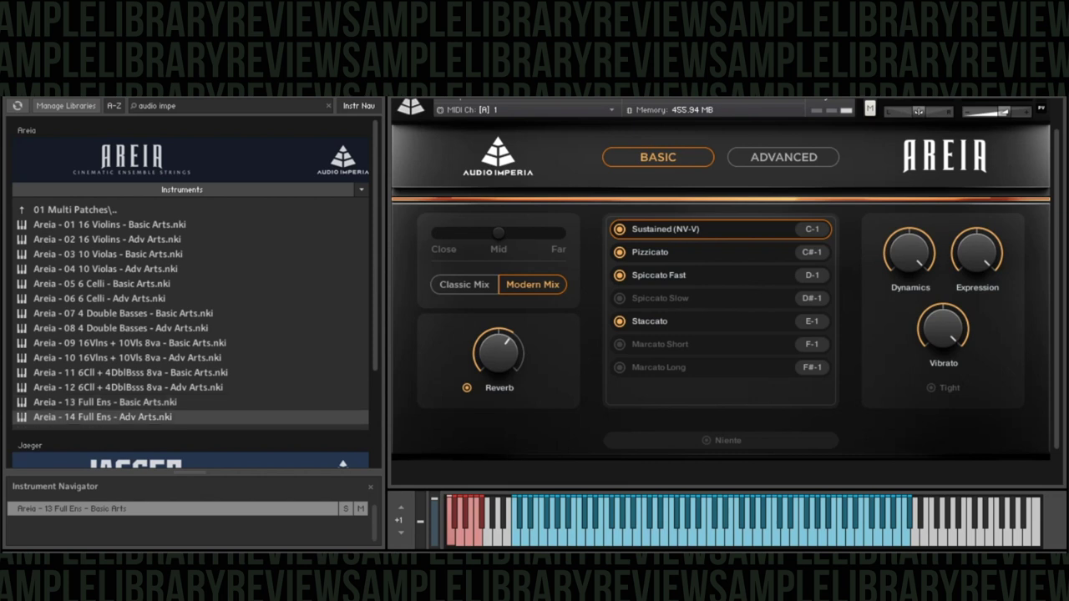
key(Return)
key(Return)
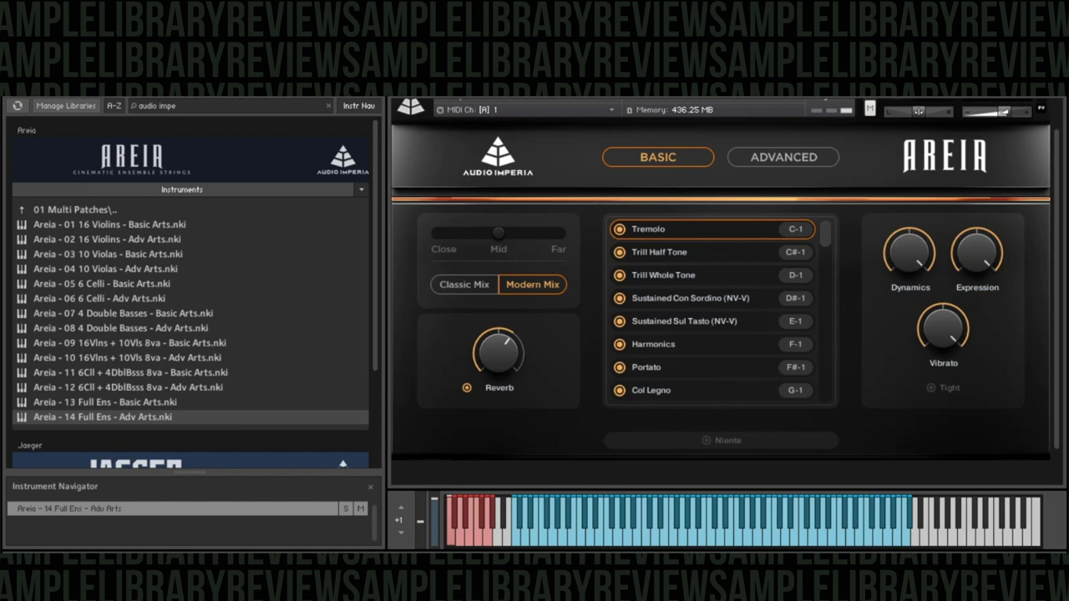
click(684, 321)
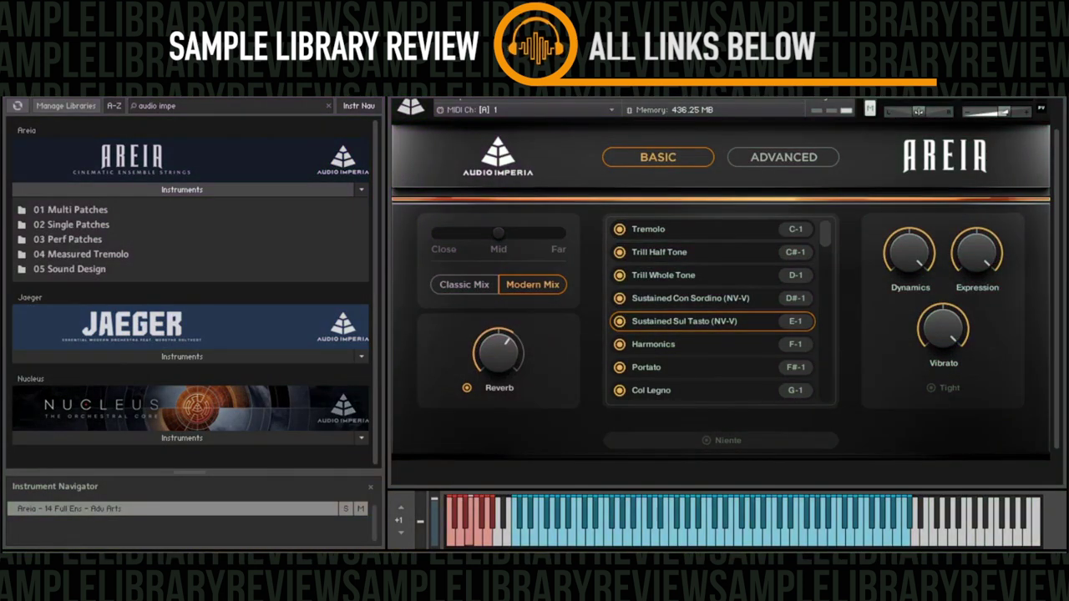
- Browse the 01 16 Violins folder inside 02 Single Patches, then return to Areia's main folder list
double_click(71, 225)
double_click(60, 224)
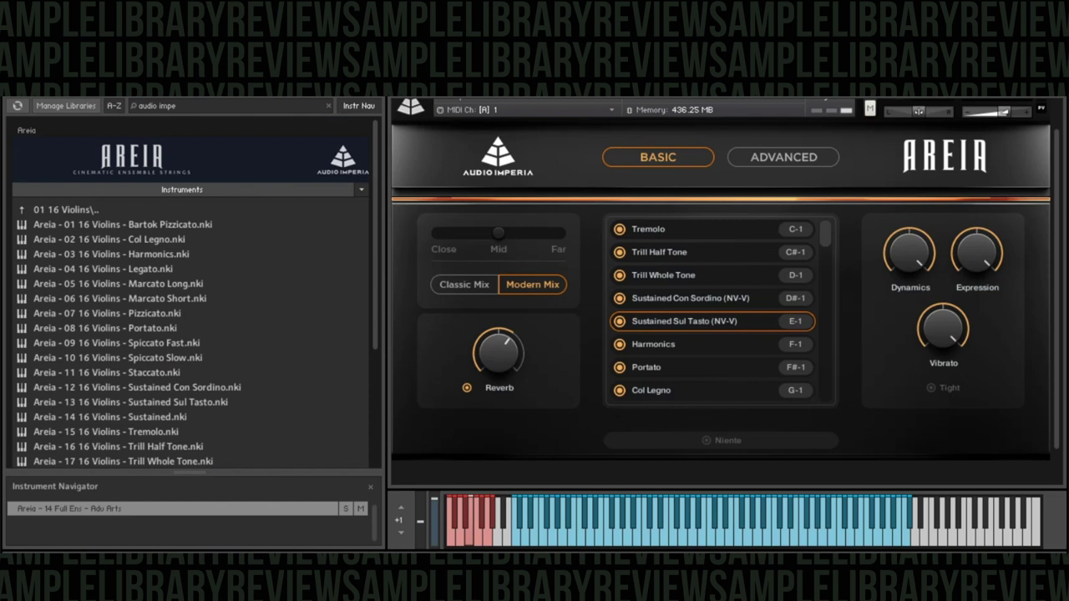
double_click(65, 209)
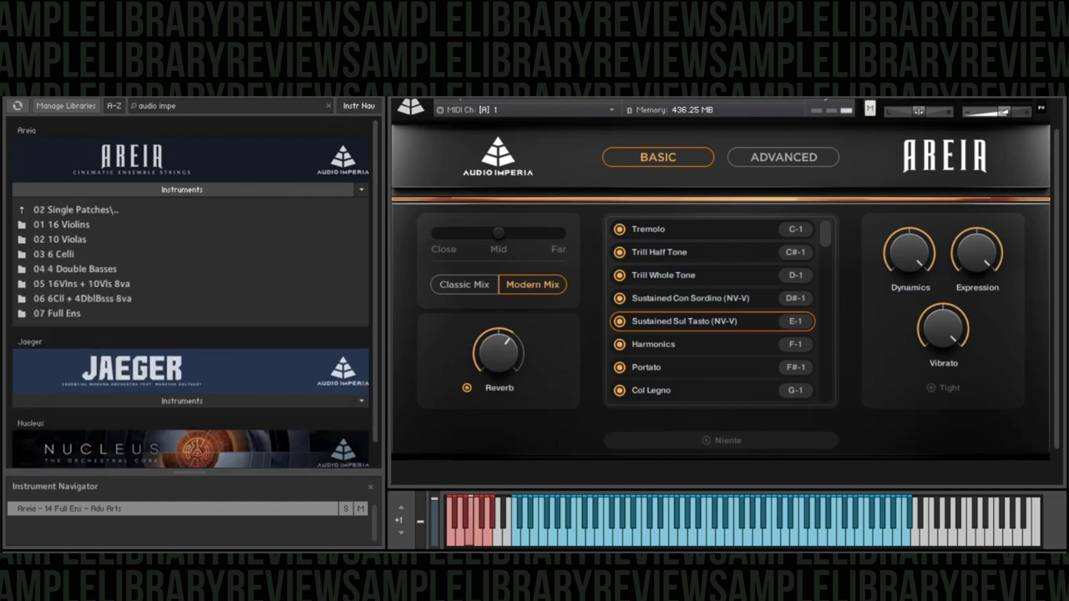
double_click(65, 210)
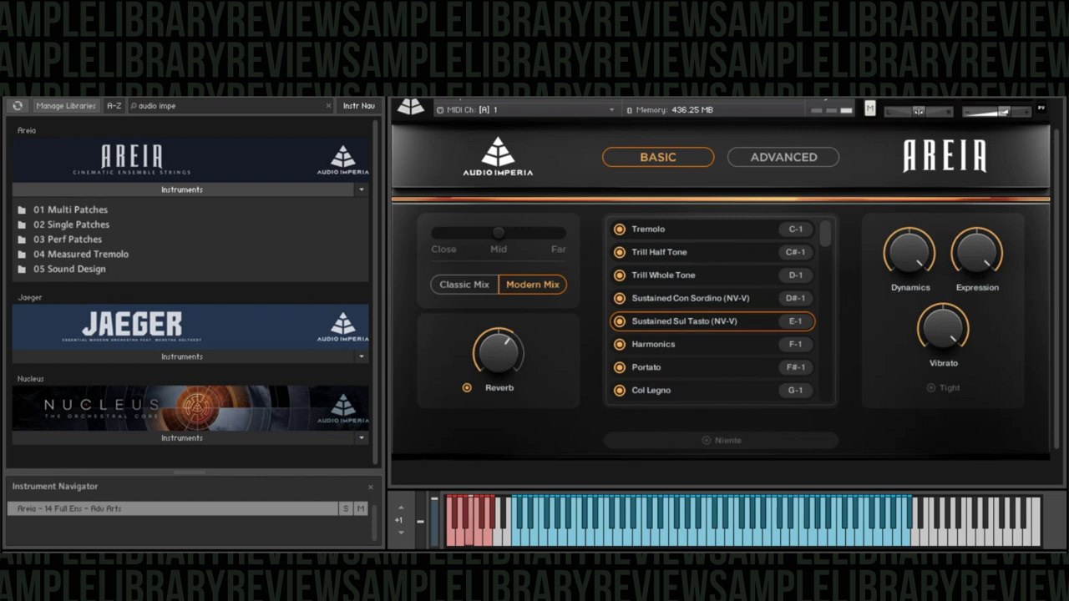
- Open the 03 Perf Patches folder and load the Areia - 02 10 Violas - Perf patch
double_click(71, 239)
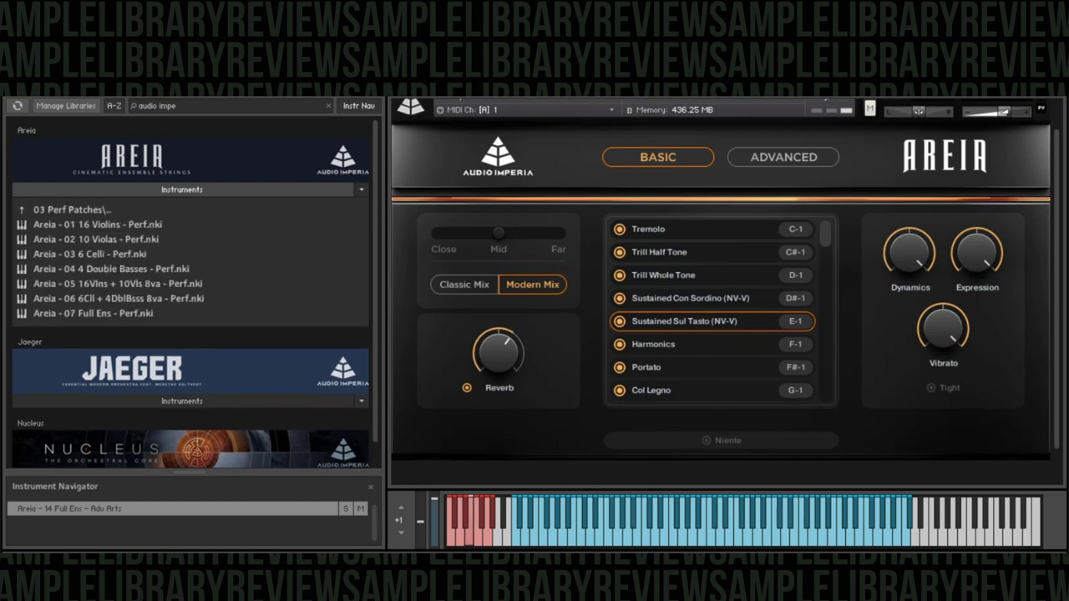
click(71, 239)
key(Return)
key(Return)
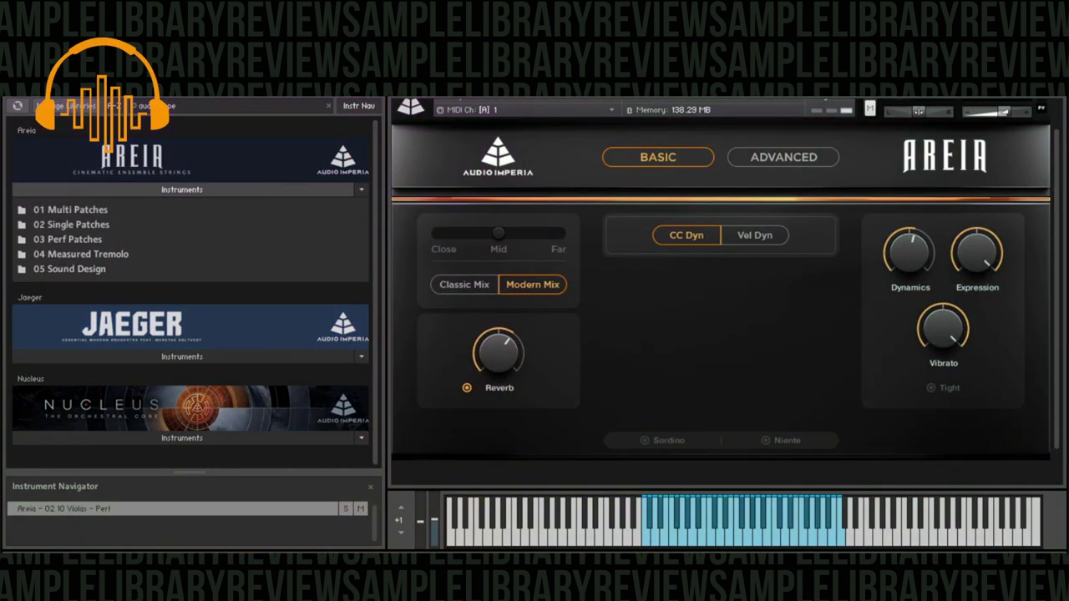
- Open the 04 Measured Tremolo folder and load the Areia - 01 16 Violins - Measured Tremolo patch in place of the current instrument
double_click(81, 254)
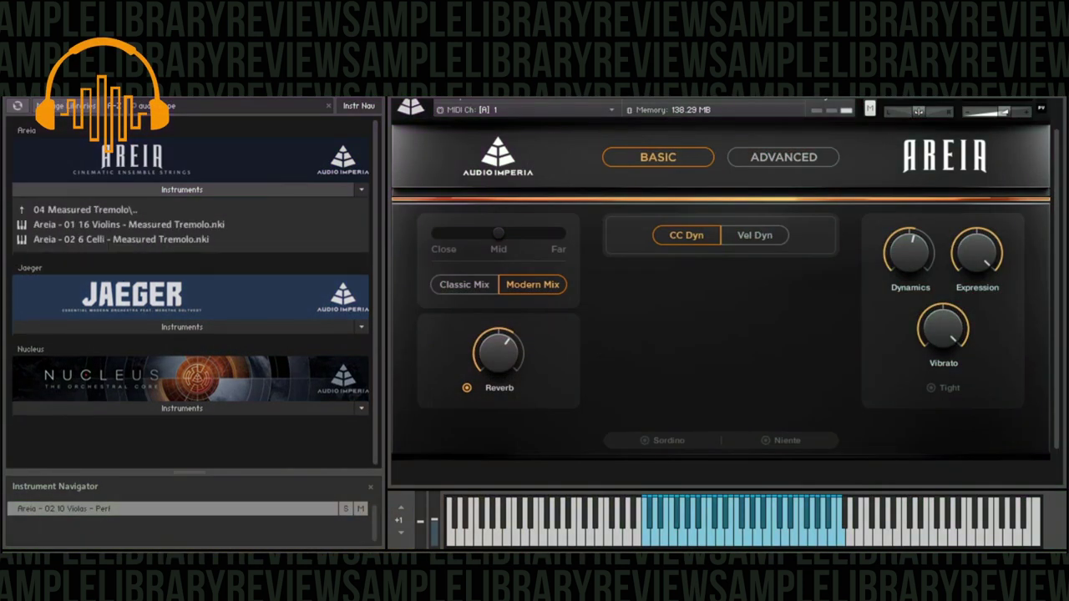
double_click(128, 223)
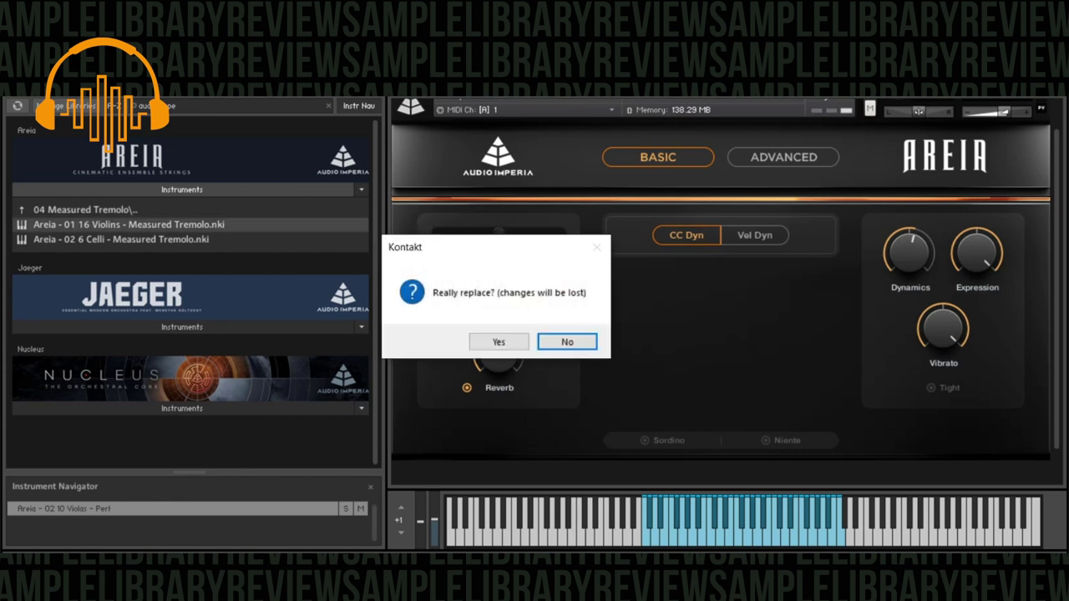
key(Return)
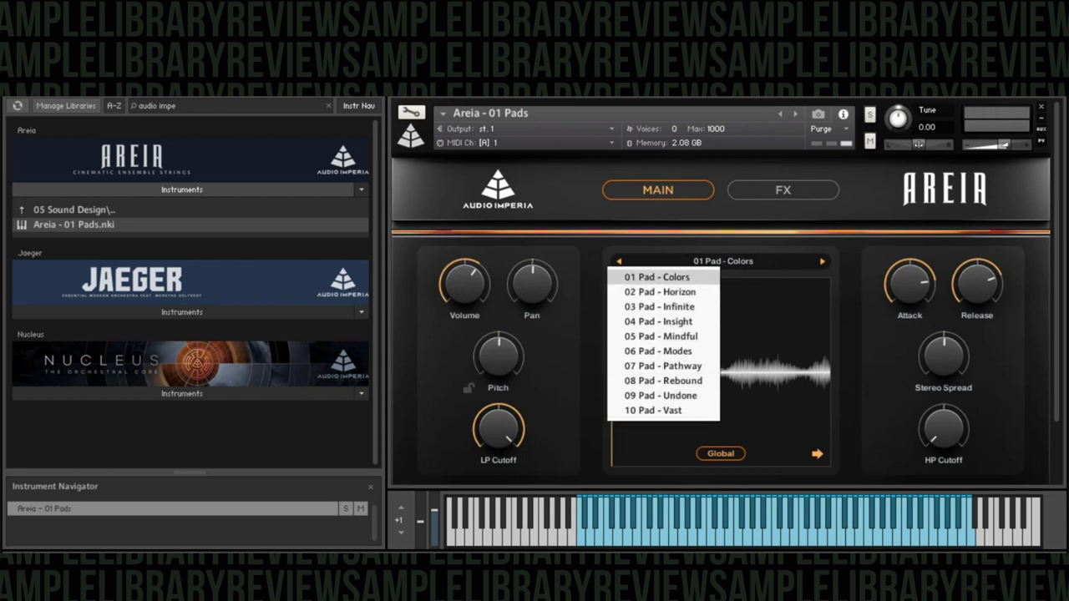
- Select the 01 Pad - Colors sound in the Areia - 01 Pads patch and enable the Flanger among its effects
click(658, 276)
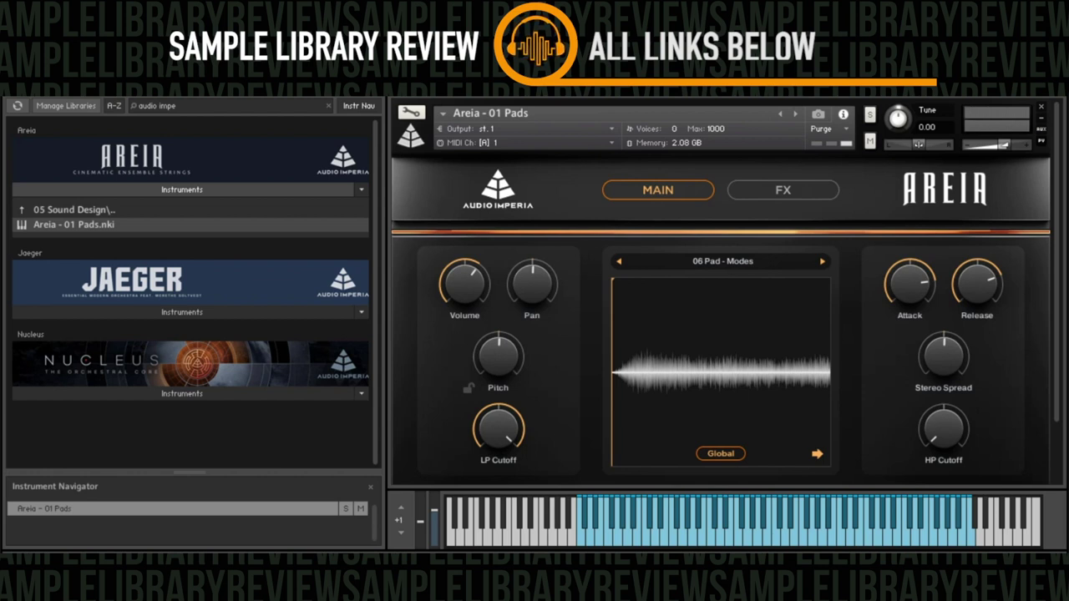
mouse_move(499, 355)
click(782, 190)
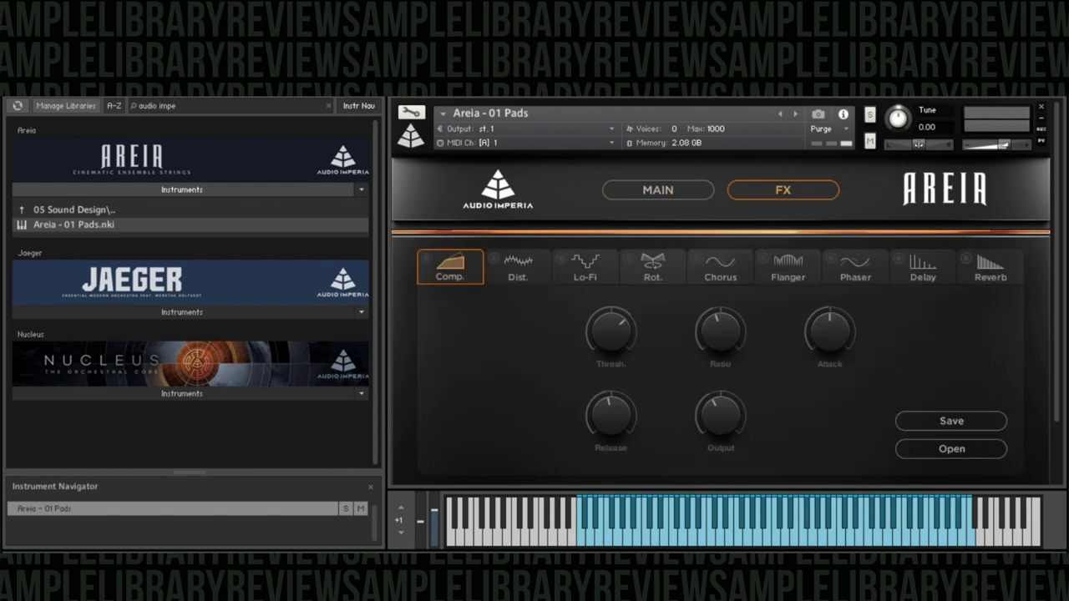
click(788, 267)
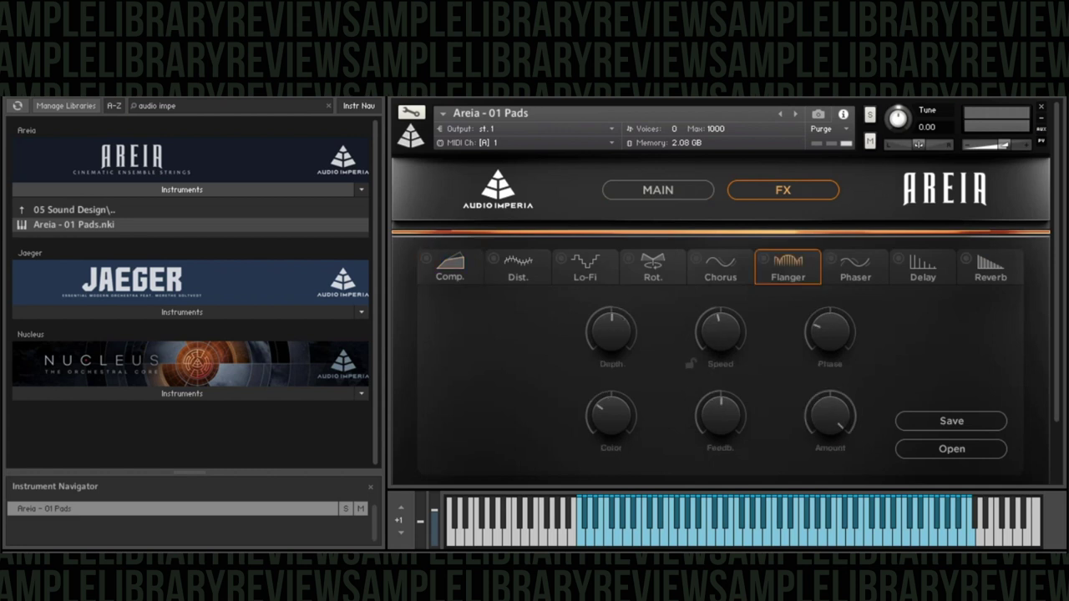
click(763, 258)
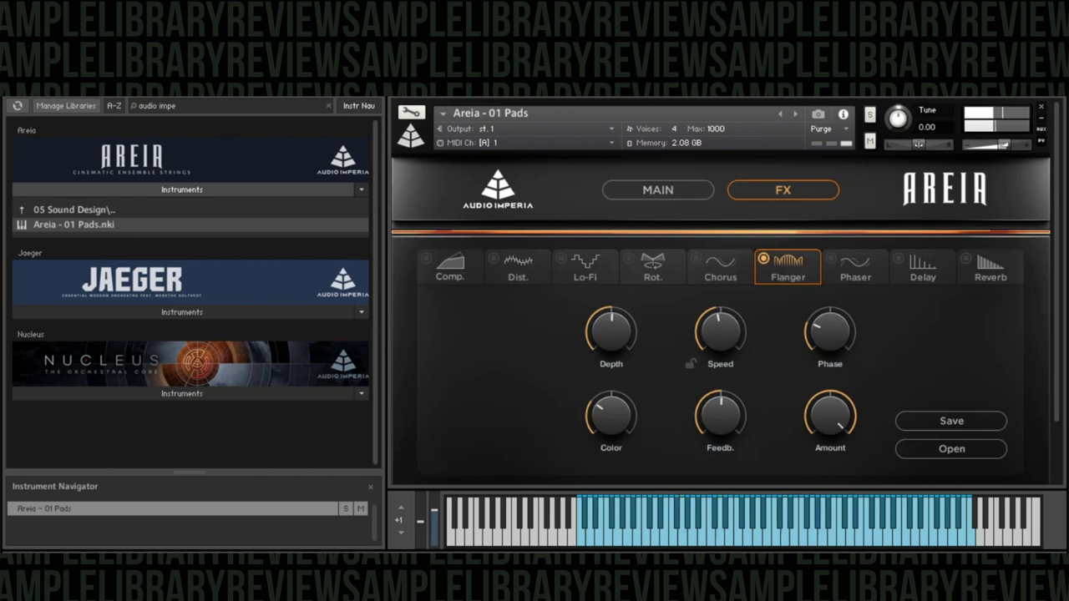
- Display the Rot. effect's settings for the Pads patch, then return to Areia's main folder list
click(652, 267)
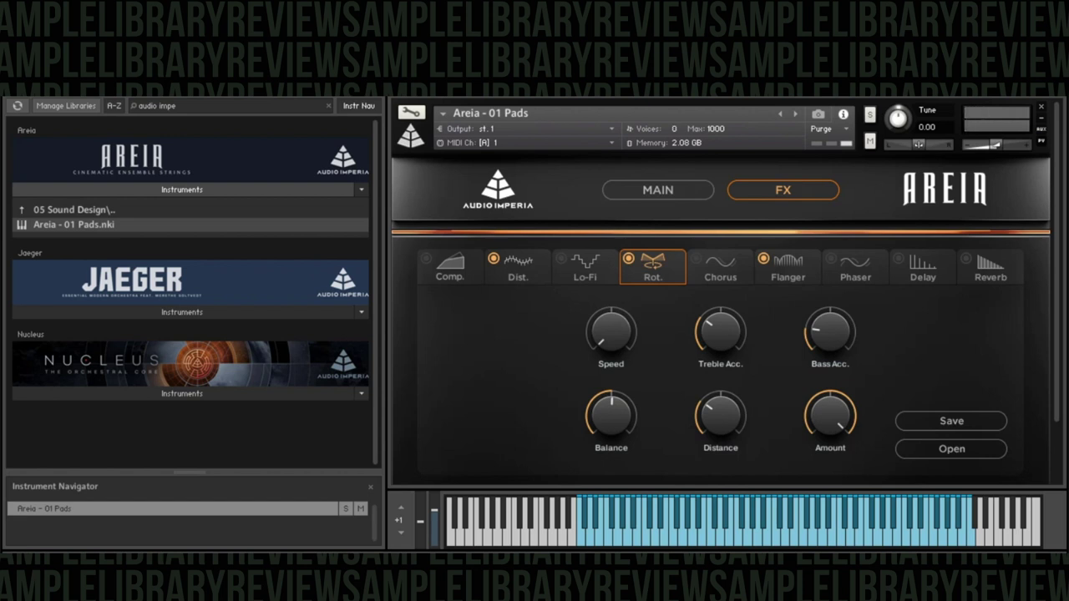
click(74, 210)
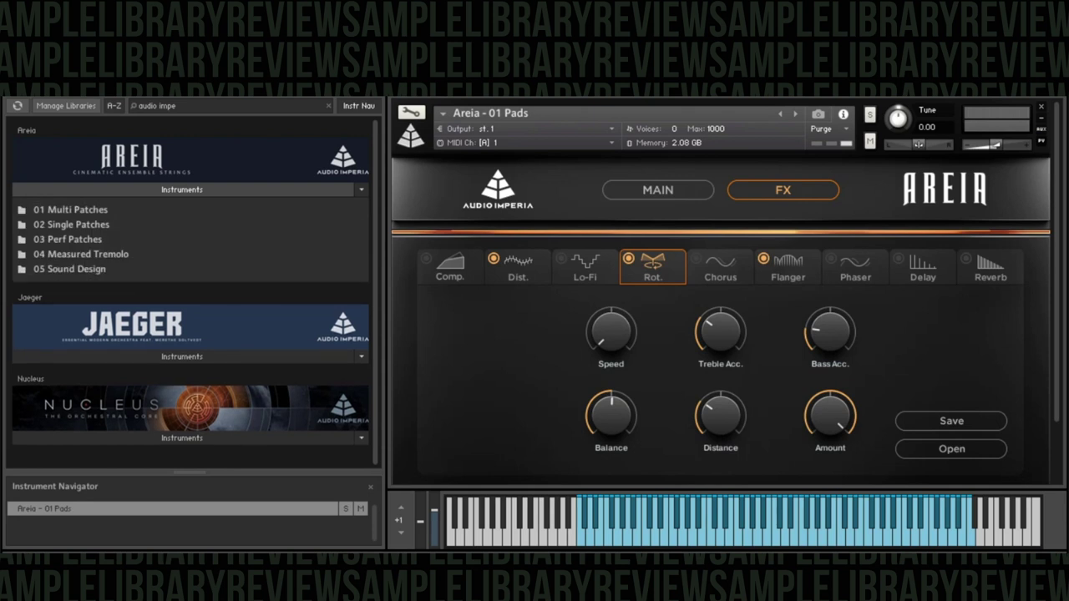